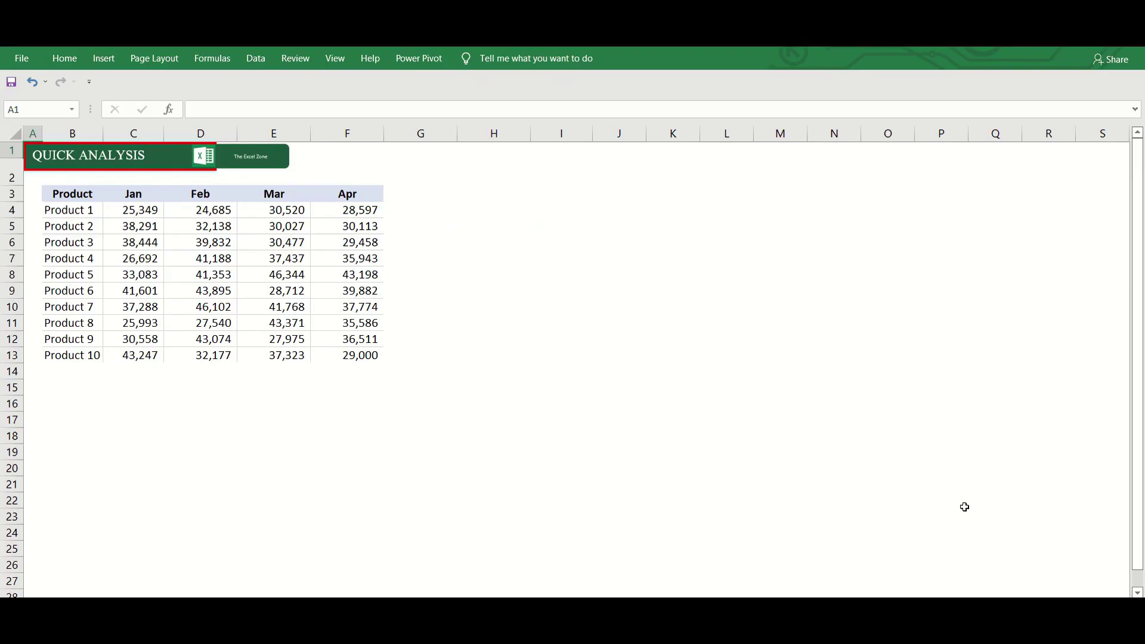
Step: Select the sales table B3:F13, from the Product header to Product 10's April value
{"action": "scroll", "coordinate": [572, 357], "scroll_direction": "up", "scroll_amount": 5}
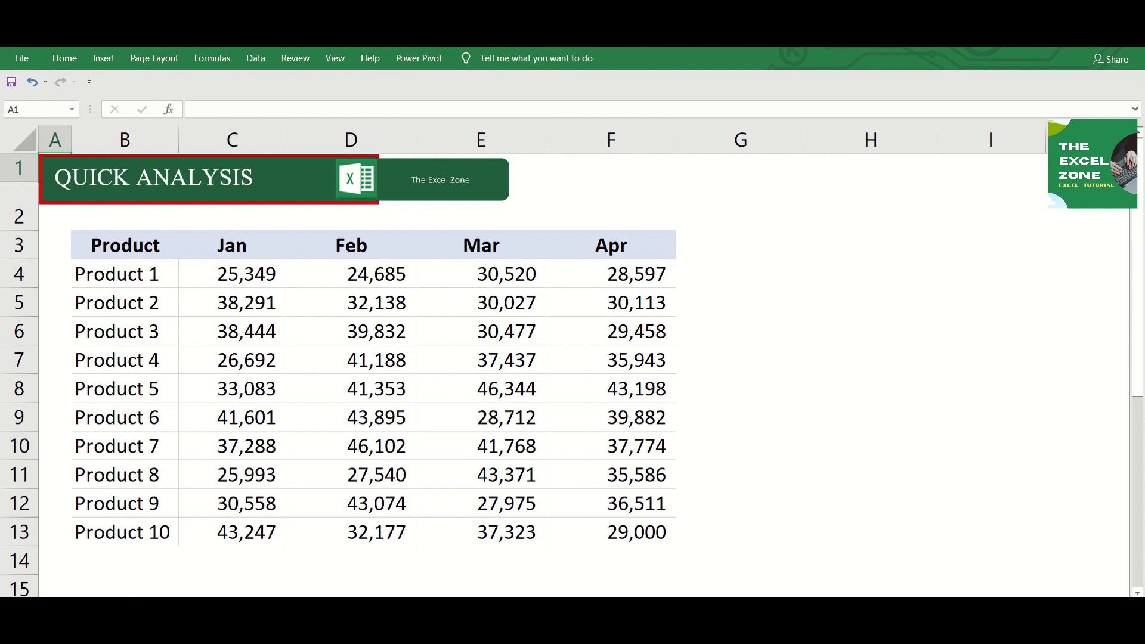
{"action": "left_click", "coordinate": [630, 533]}
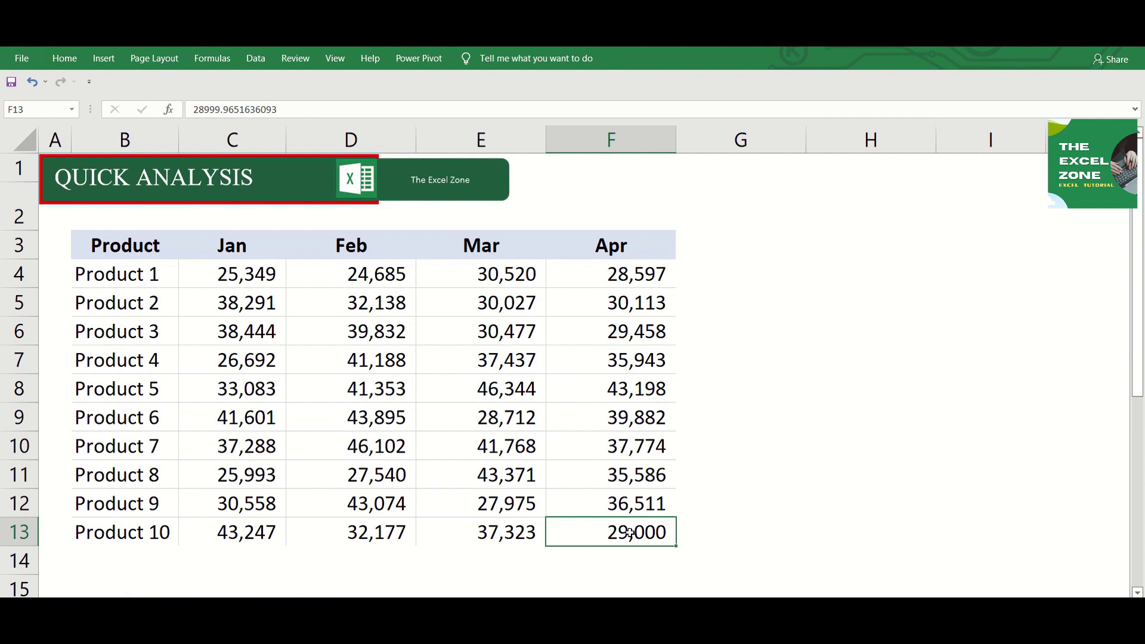
{"action": "key", "text": "ctrl+shift+Up"}
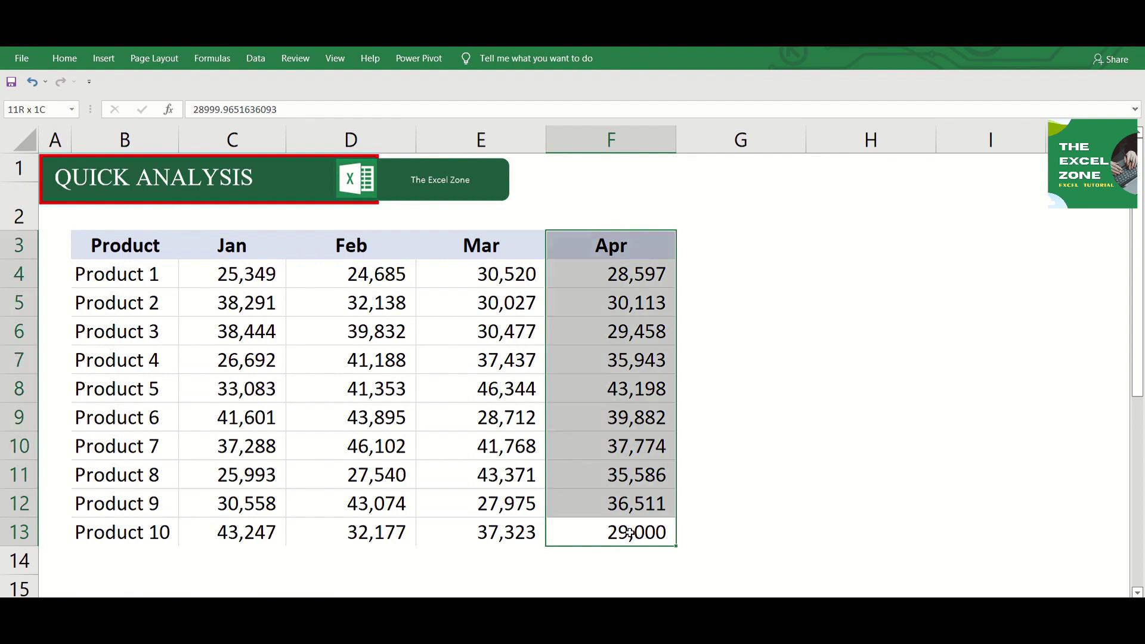
{"action": "key", "text": "ctrl+shift+Left"}
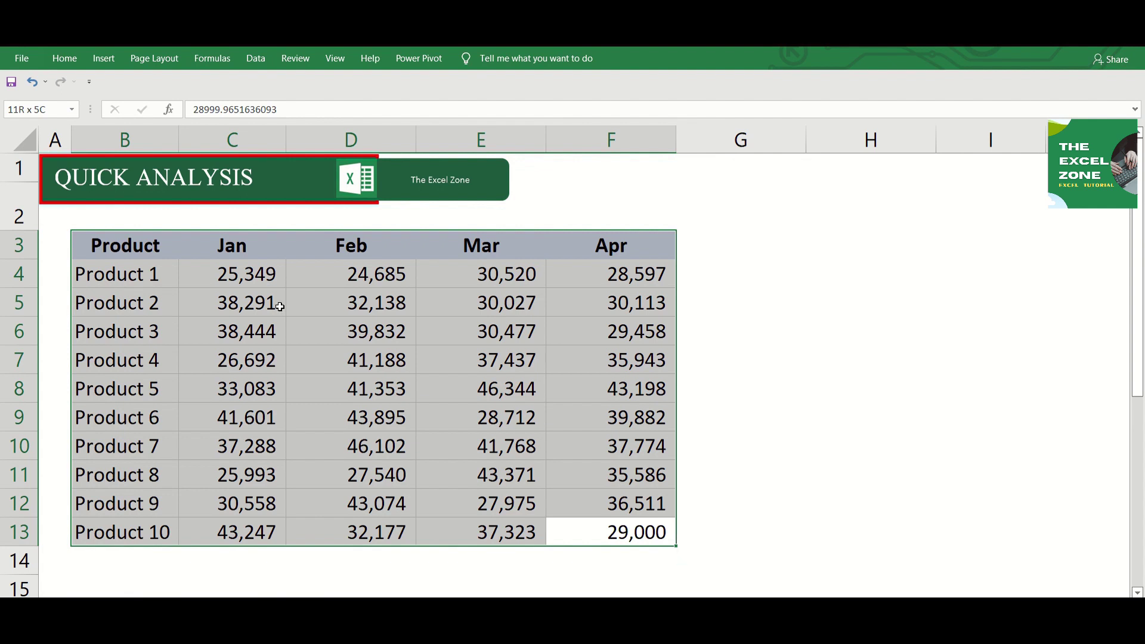
Step: Turn off 'Show Quick Analysis options on selection' in Excel Options, then open Quick Analysis for the table
{"action": "left_click", "coordinate": [23, 61]}
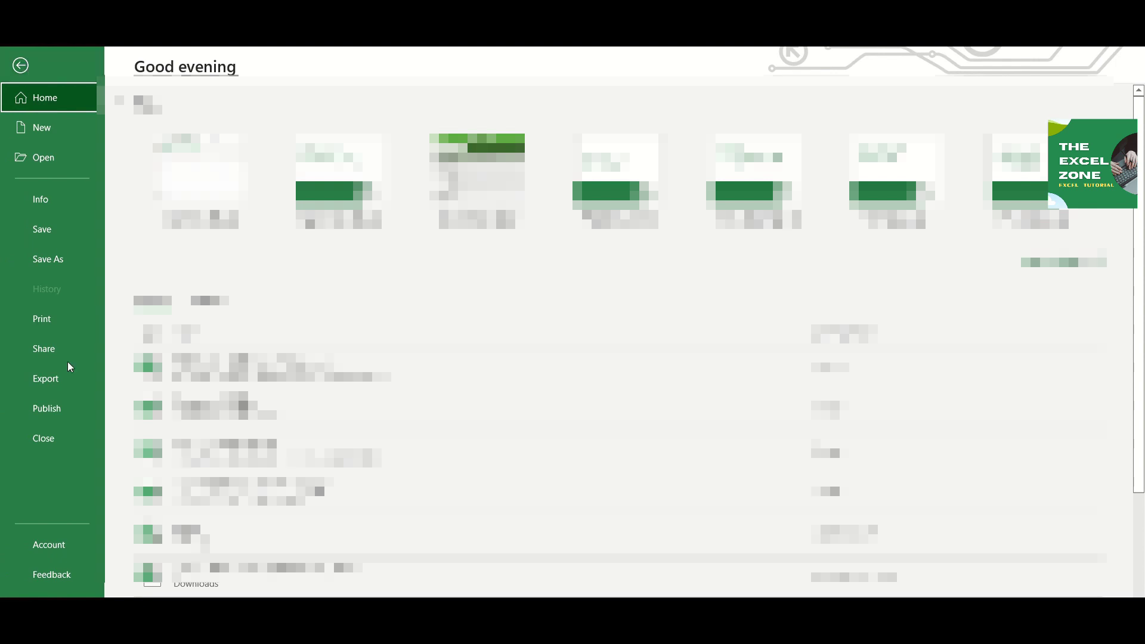
{"action": "left_click", "coordinate": [42, 604]}
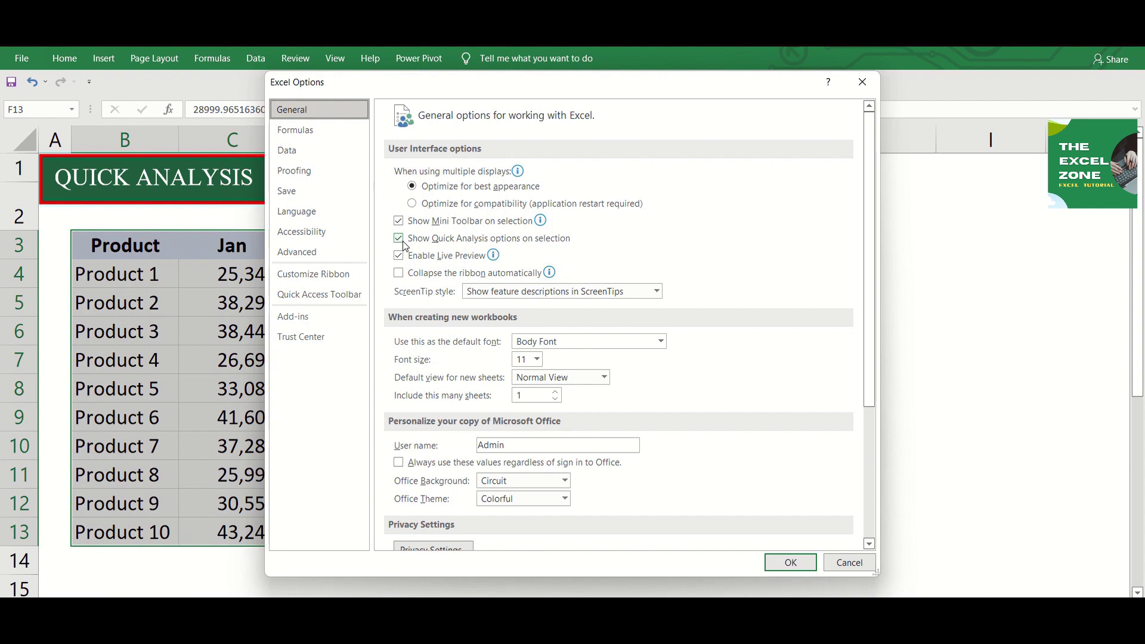
{"action": "left_click", "coordinate": [399, 240]}
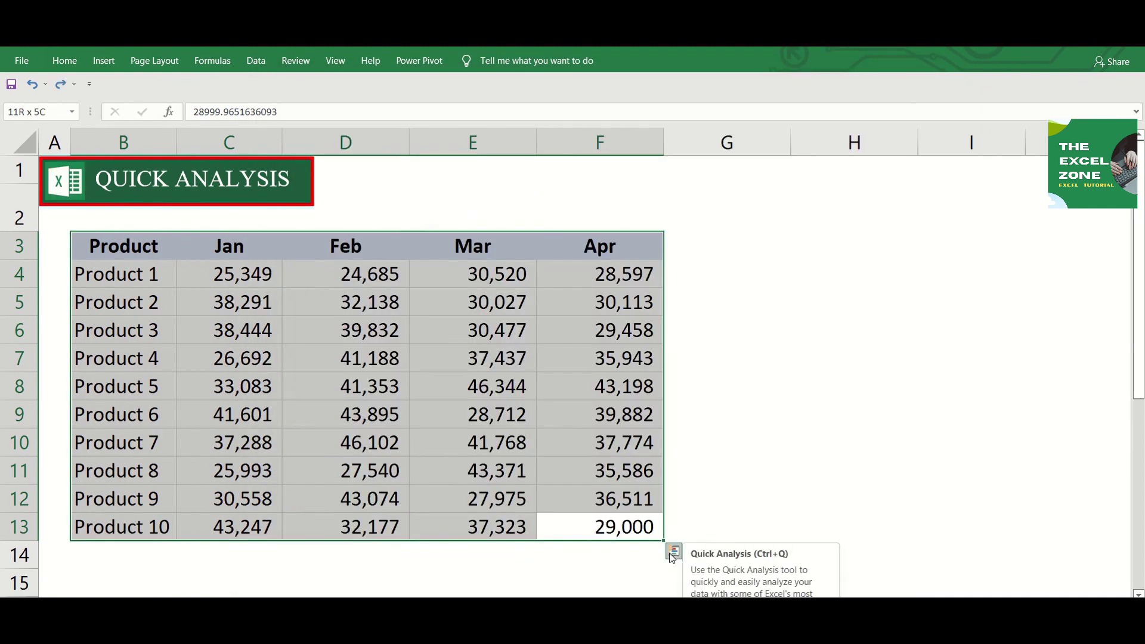
{"action": "left_click", "coordinate": [673, 551]}
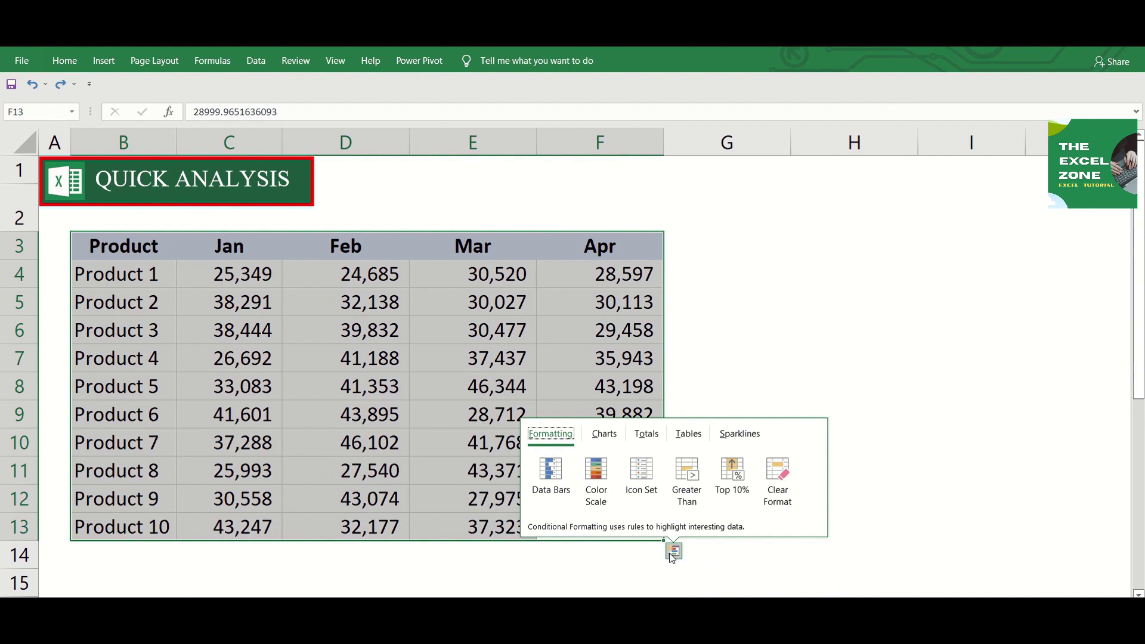
{"action": "left_click", "coordinate": [673, 553]}
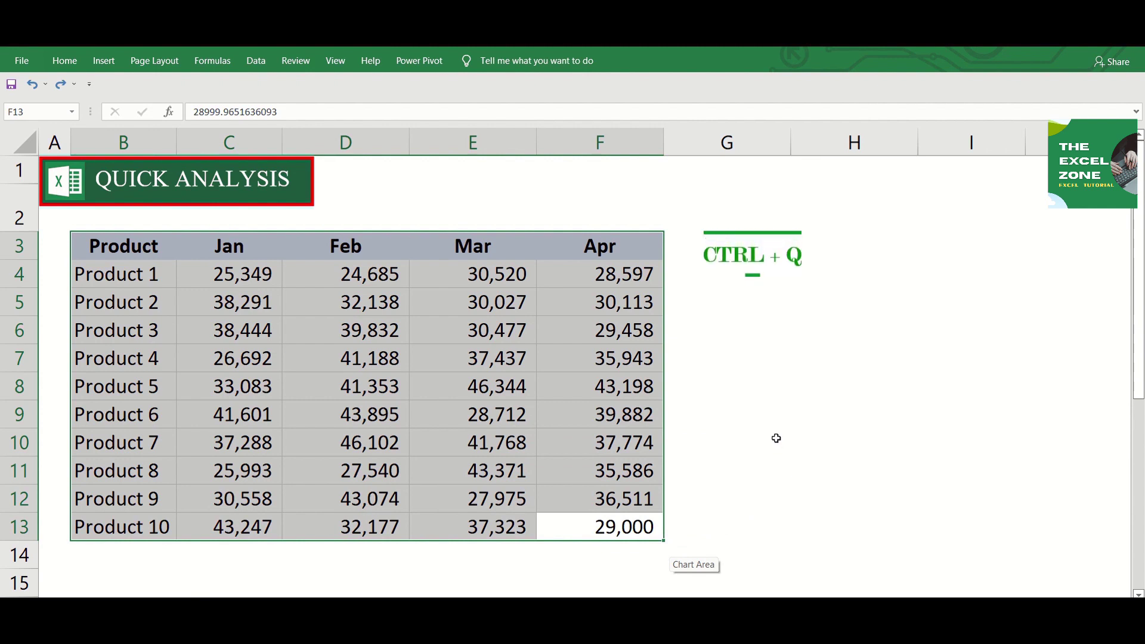
{"action": "key", "text": "ctrl+q"}
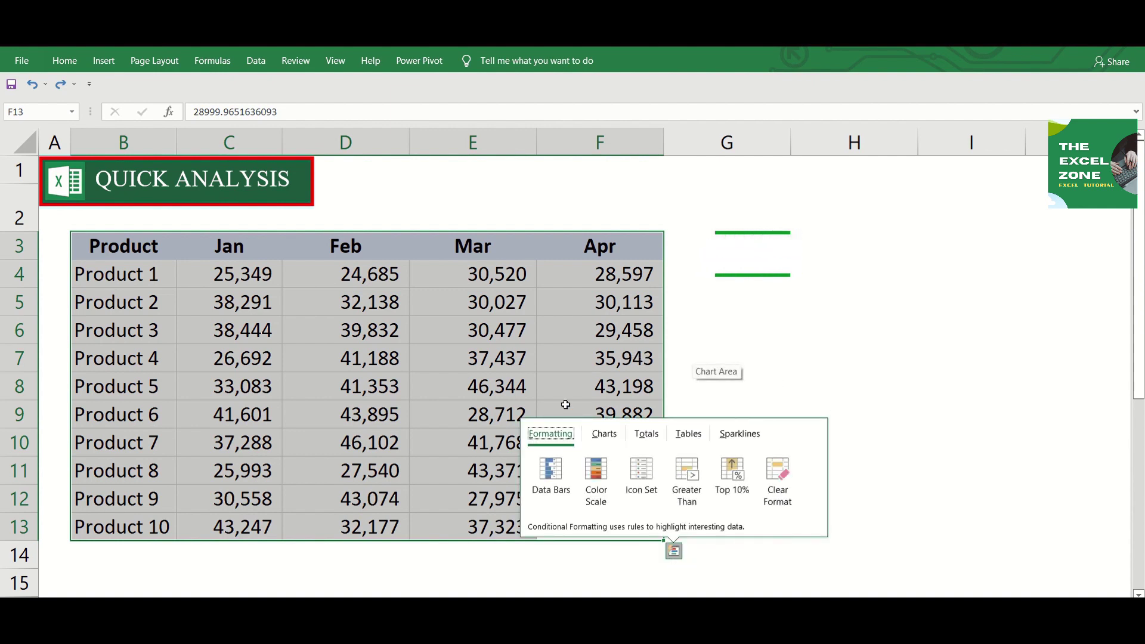
{"action": "mouse_move", "coordinate": [550, 486]}
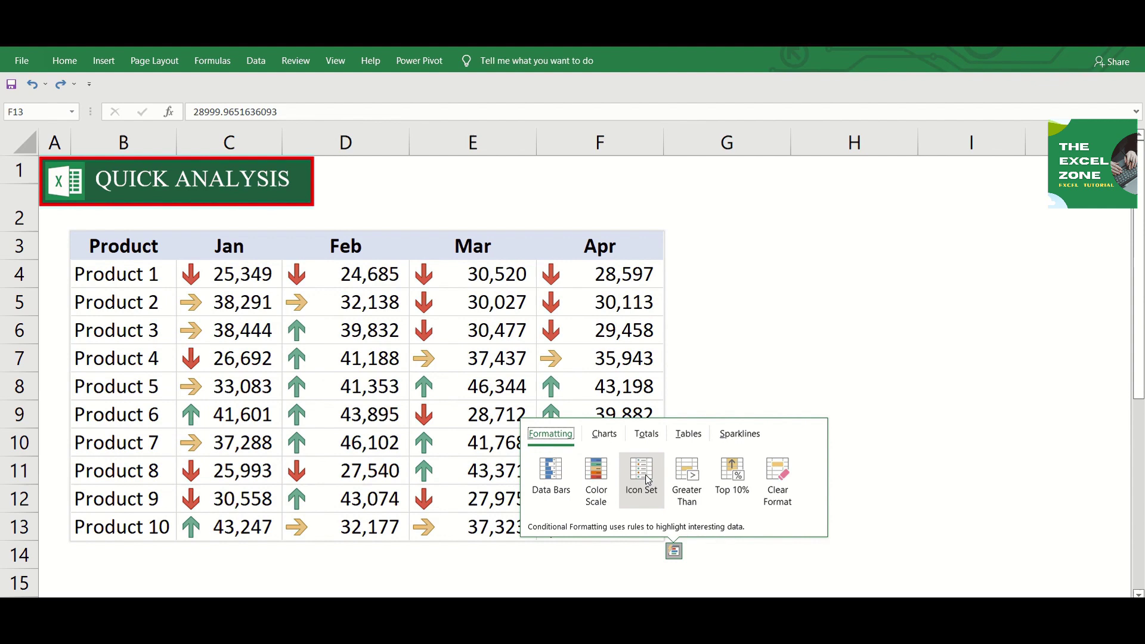
{"action": "left_click", "coordinate": [687, 471]}
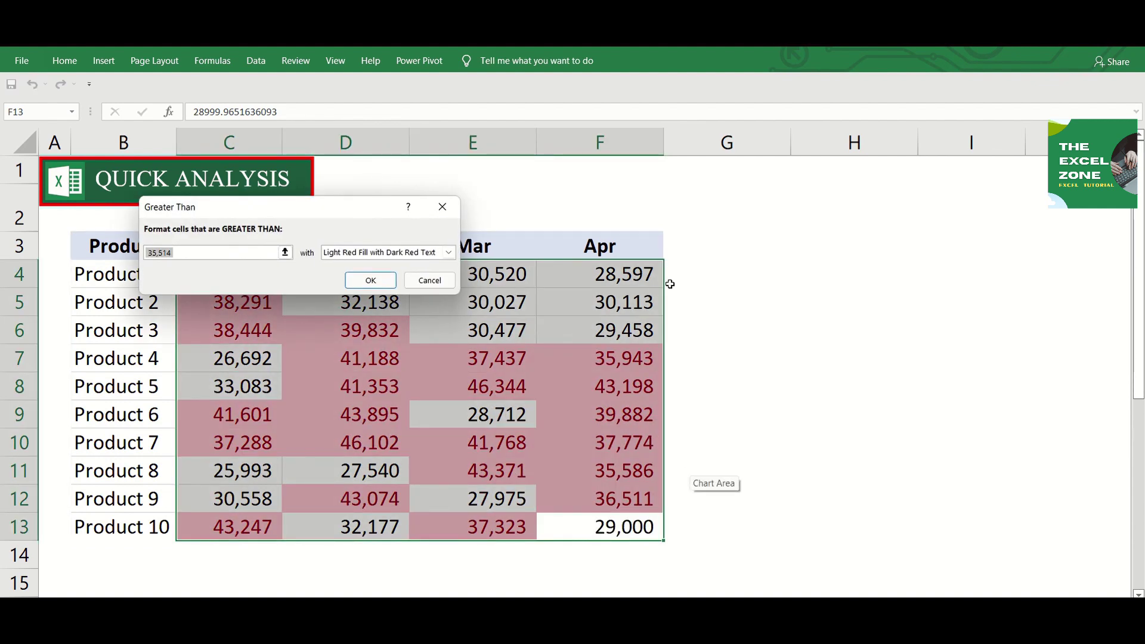
{"action": "type", "text": "38000"}
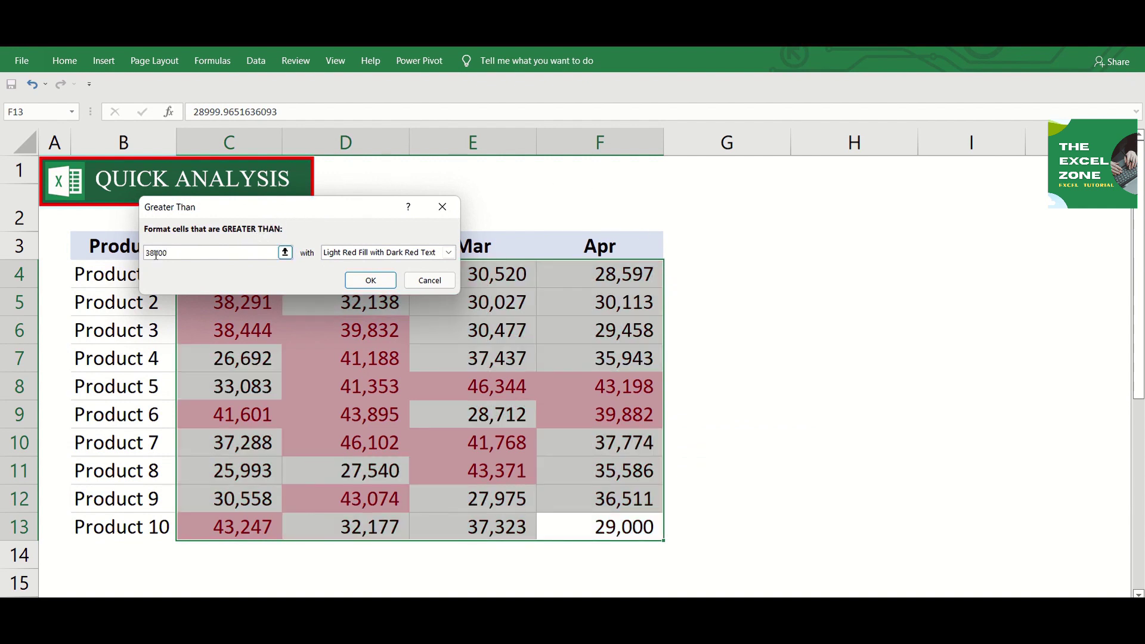
{"action": "left_click", "coordinate": [369, 256]}
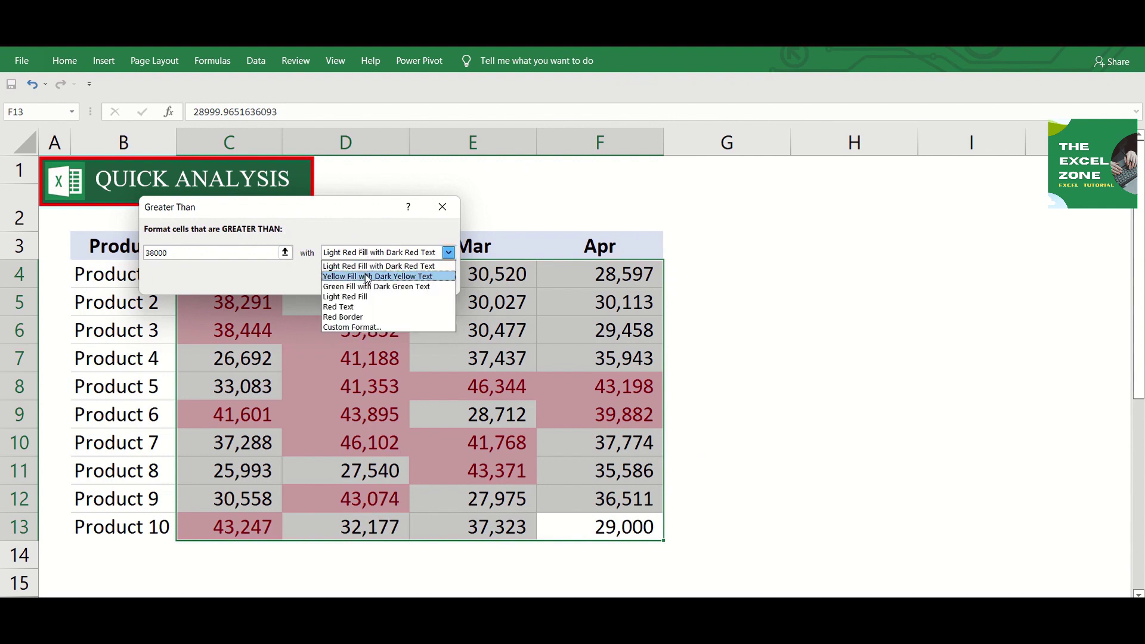
{"action": "left_click", "coordinate": [367, 277]}
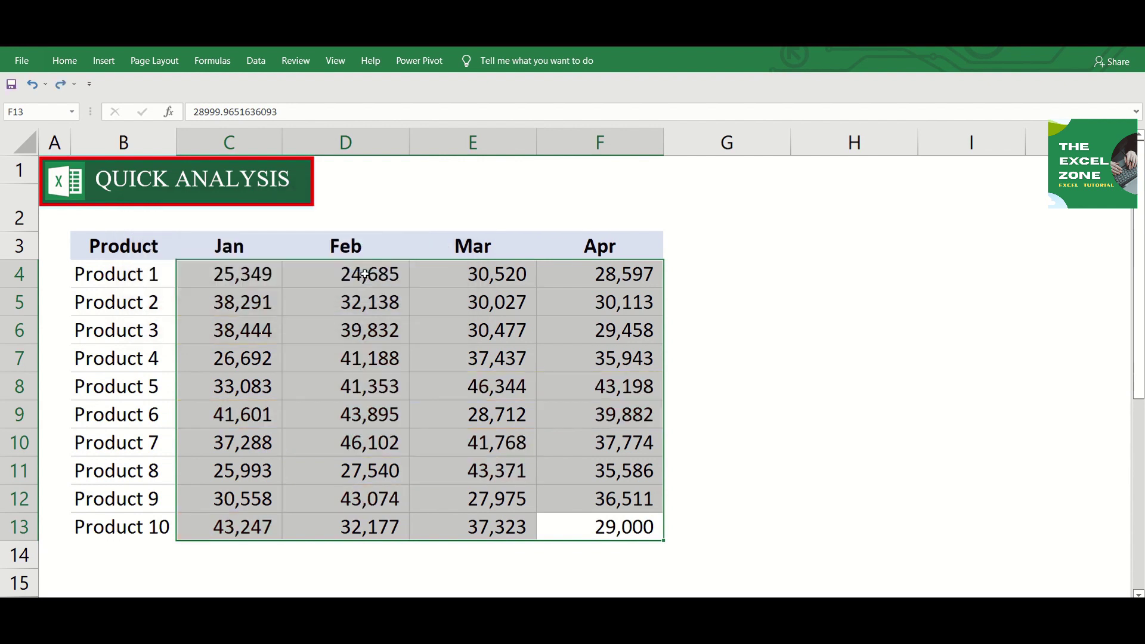
{"action": "key", "text": "shift+Left"}
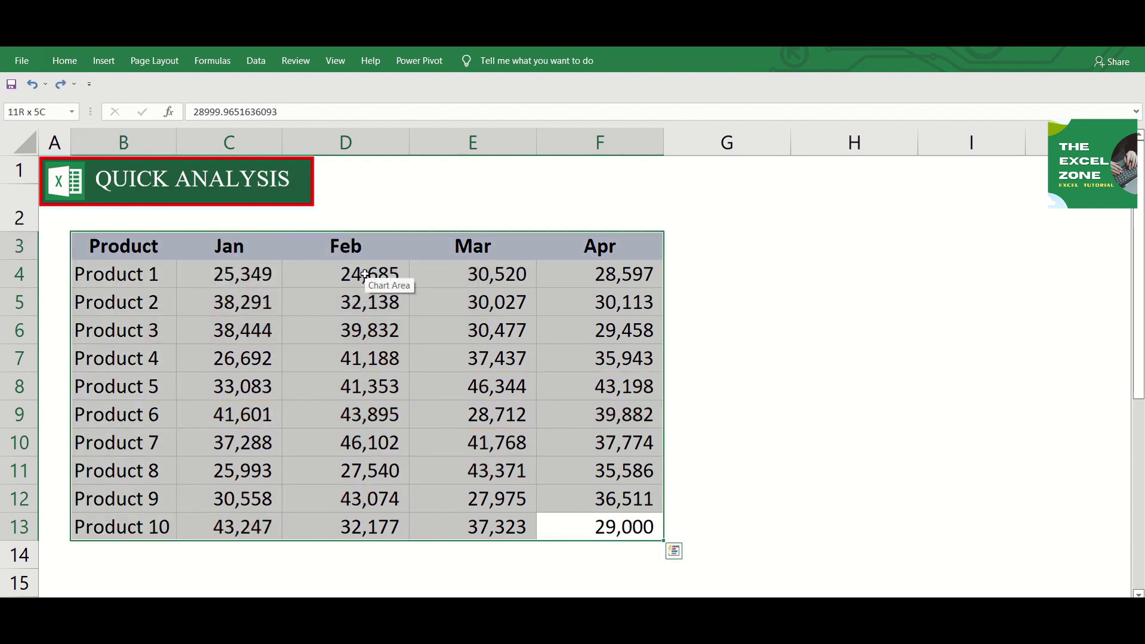
{"action": "key", "text": "ctrl+q"}
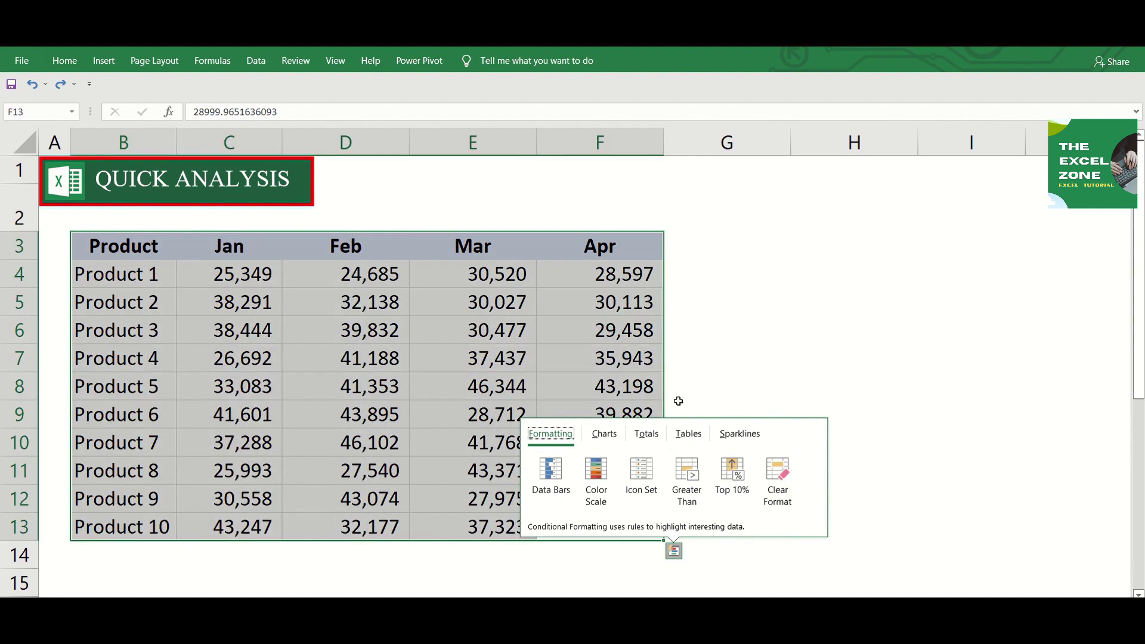
{"action": "left_click", "coordinate": [609, 440]}
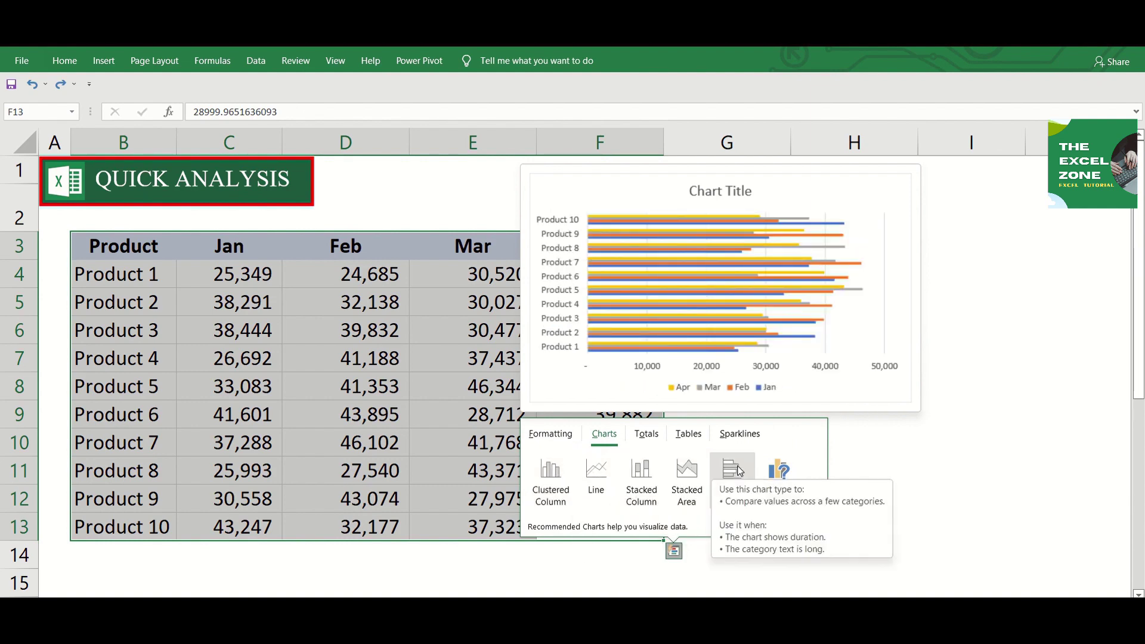
{"action": "left_click", "coordinate": [790, 481]}
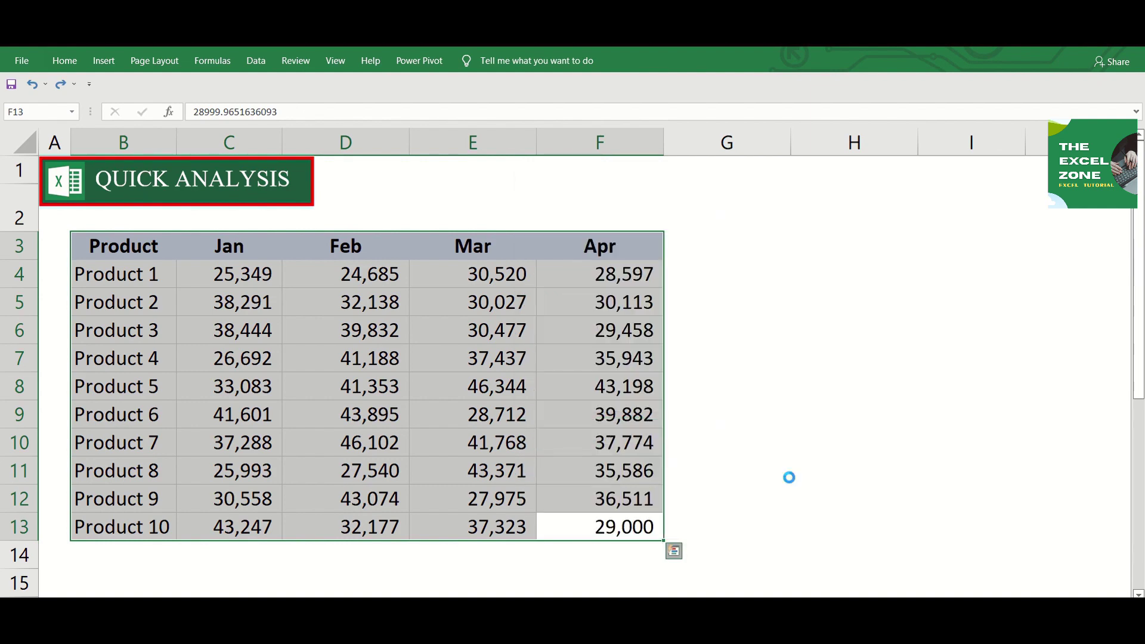
{"action": "left_click_drag", "start_coordinate": [483, 278], "coordinate": [492, 432]}
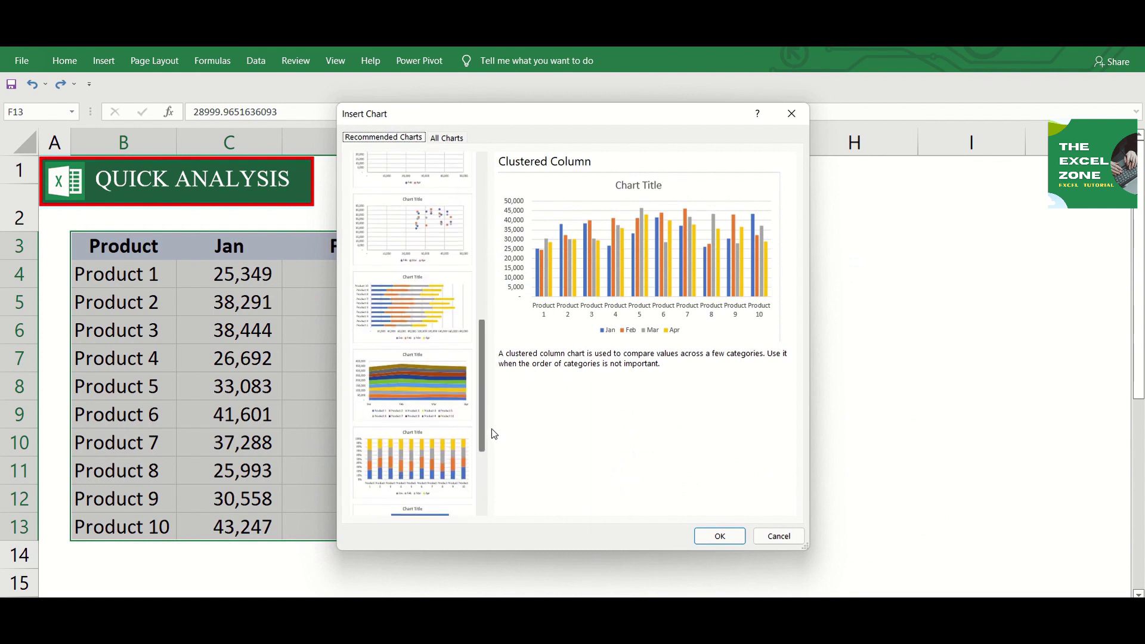
{"action": "left_click", "coordinate": [448, 138]}
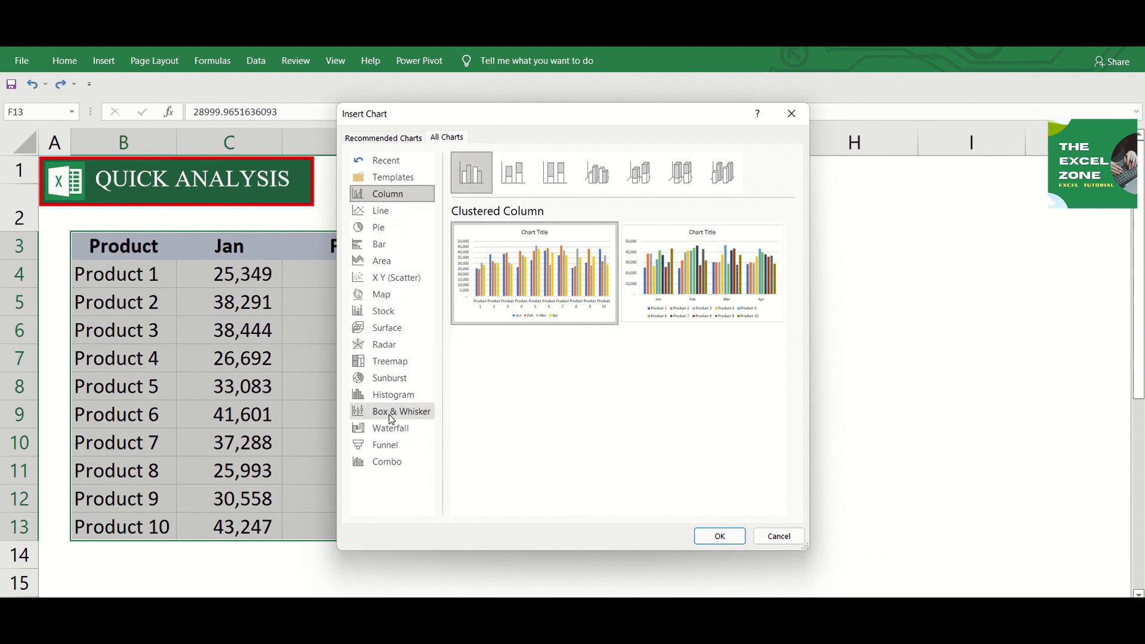
{"action": "key", "text": "Escape"}
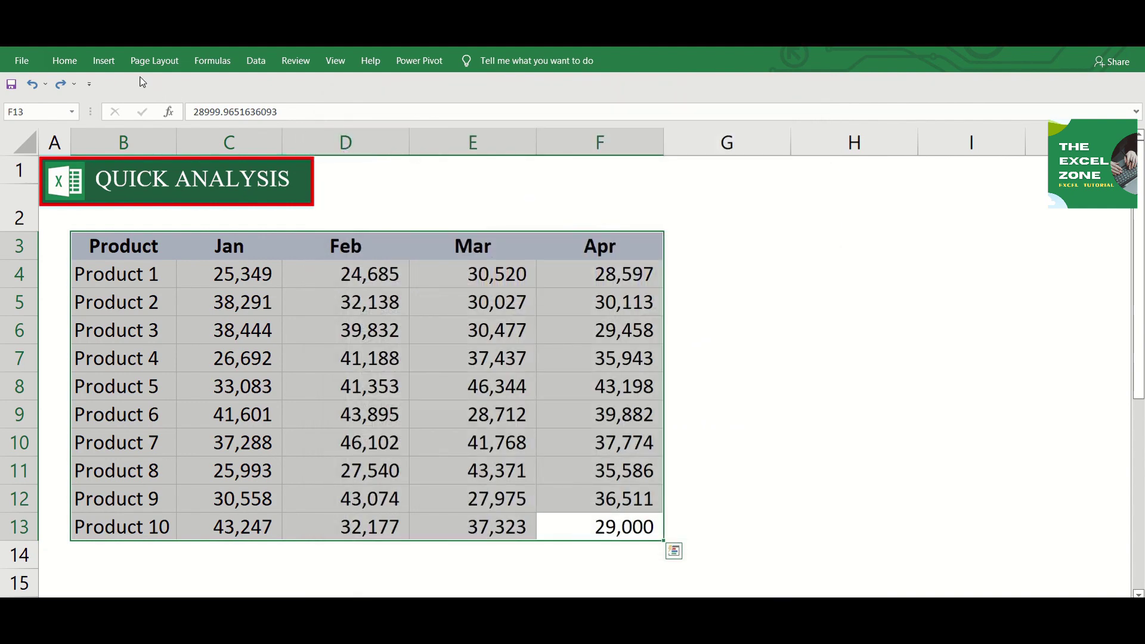
{"action": "left_click", "coordinate": [104, 63]}
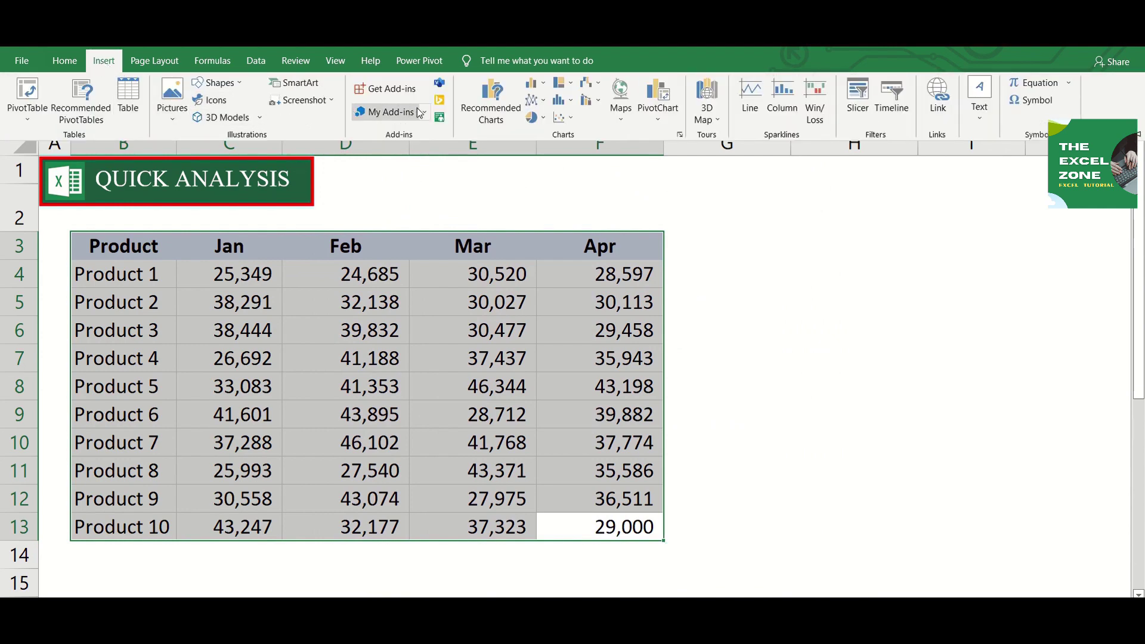
{"action": "left_click", "coordinate": [491, 102]}
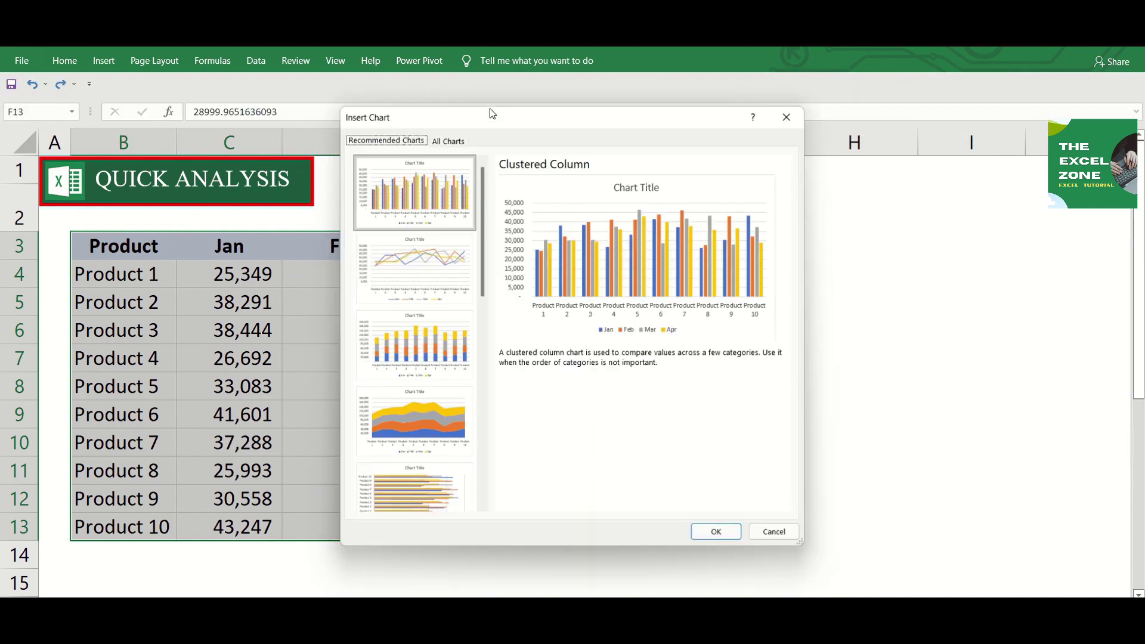
{"action": "key", "text": "Escape"}
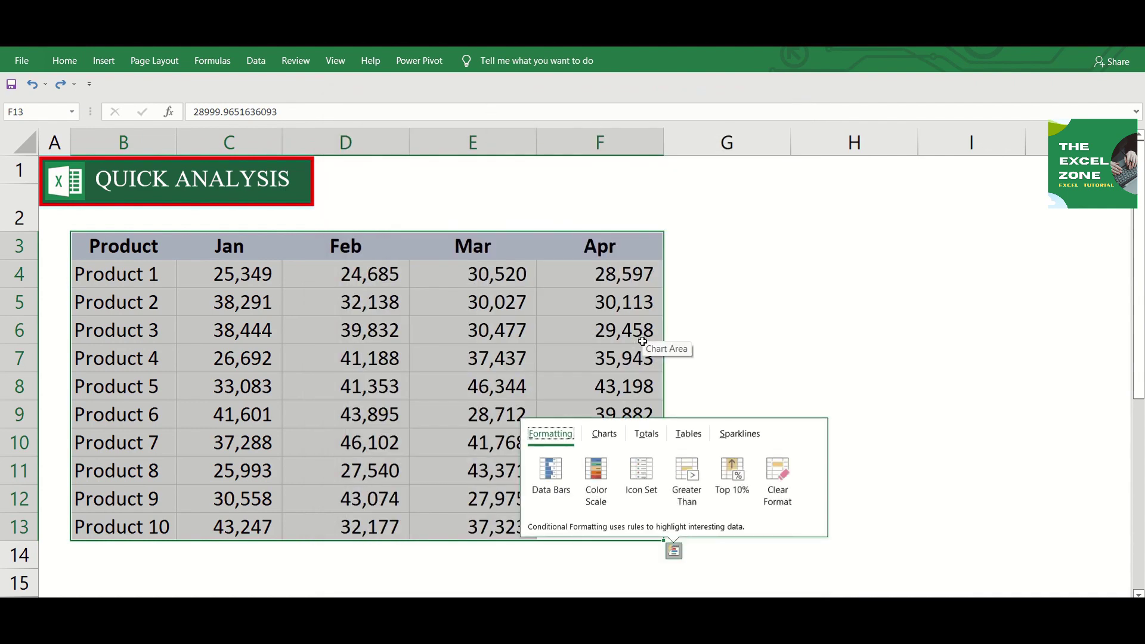
{"action": "left_click", "coordinate": [647, 443]}
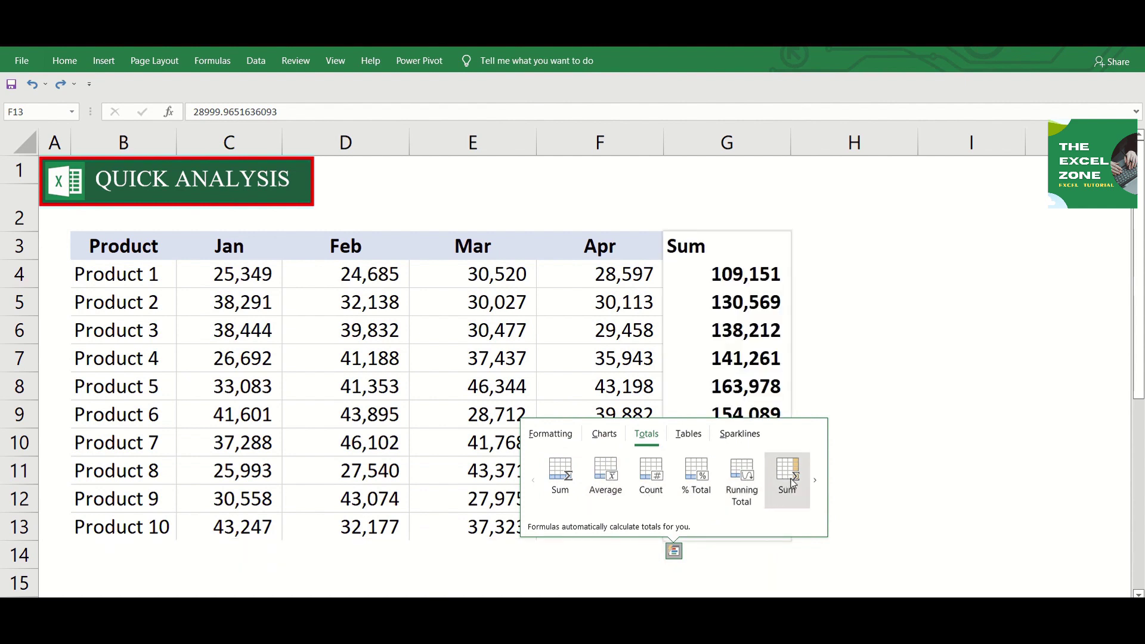
{"action": "left_click", "coordinate": [816, 481]}
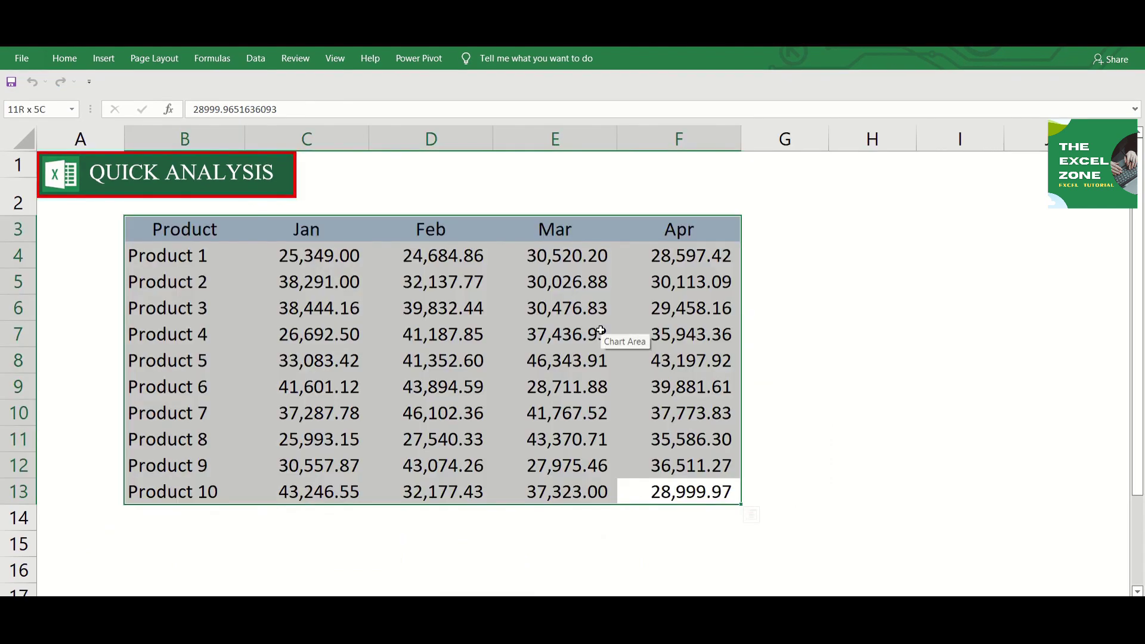
{"action": "key", "text": "ctrl+q"}
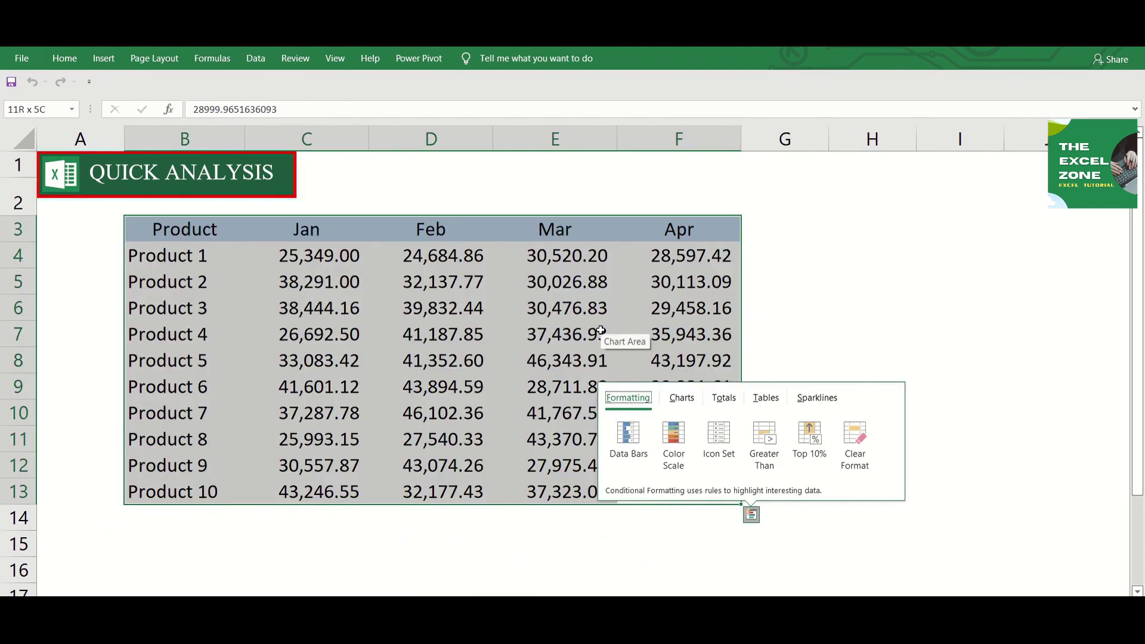
{"action": "left_click", "coordinate": [765, 398]}
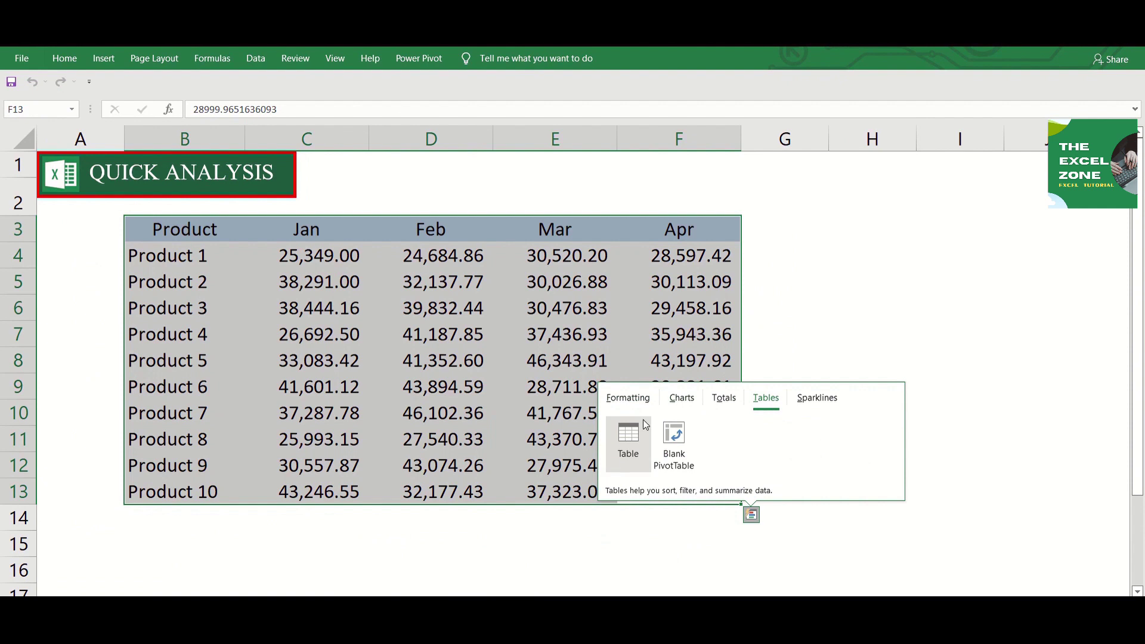
{"action": "left_click", "coordinate": [635, 445]}
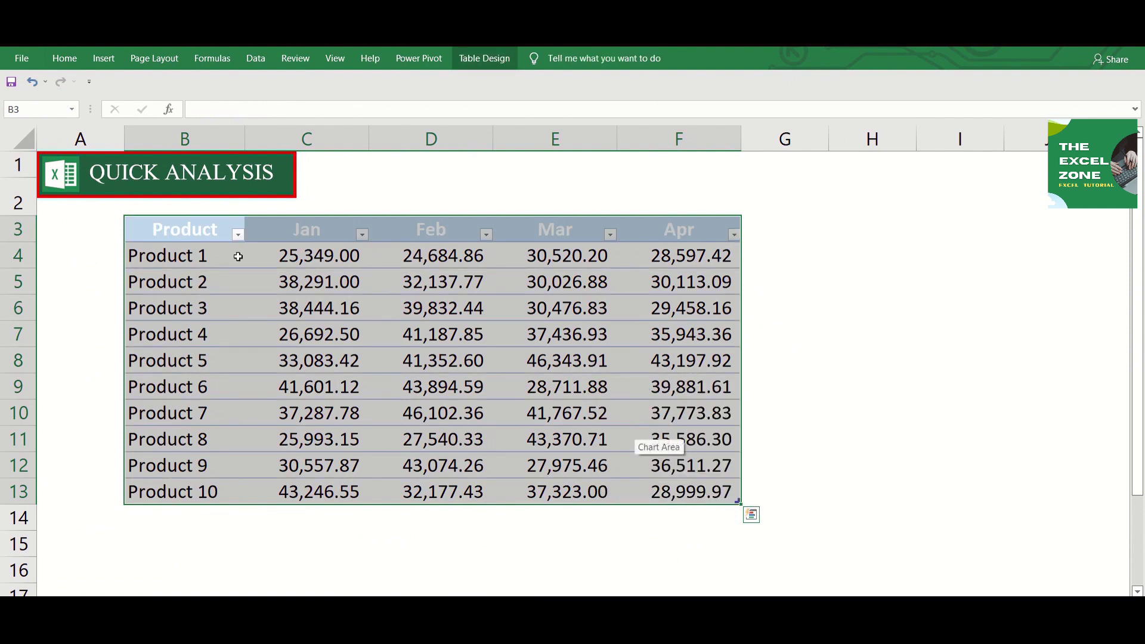
{"action": "left_click", "coordinate": [238, 233]}
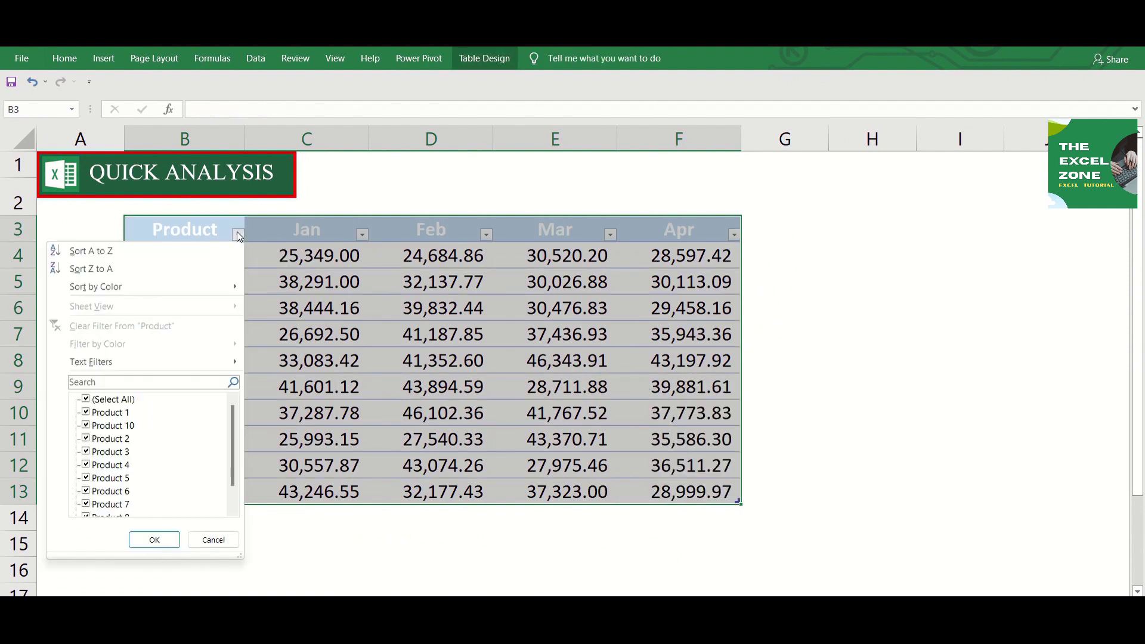
{"action": "left_click", "coordinate": [166, 269]}
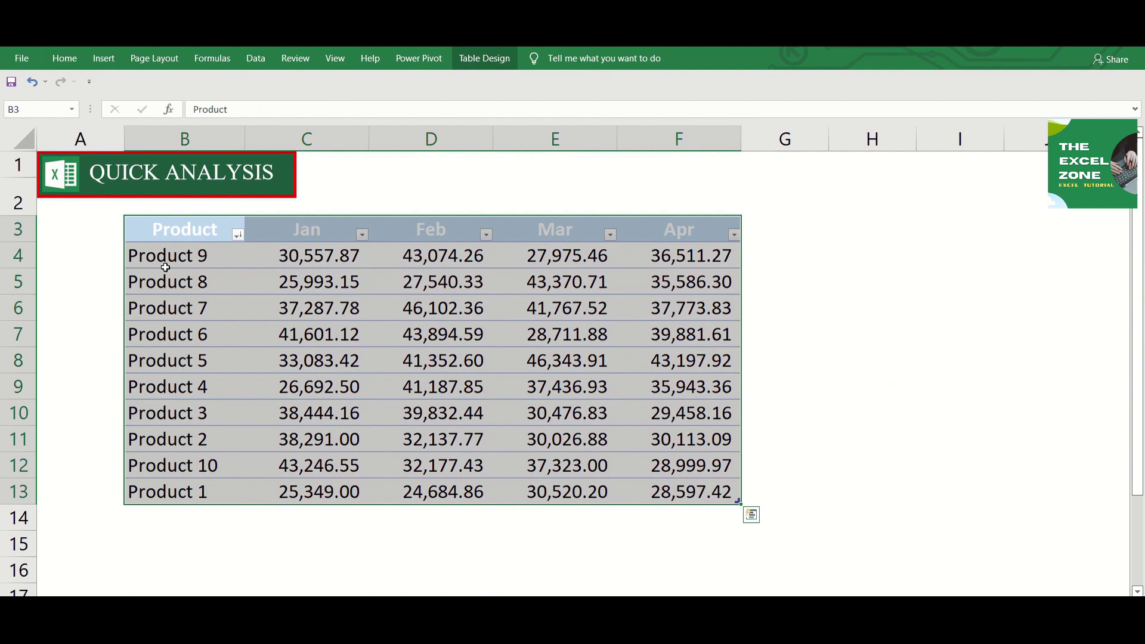
{"action": "key", "text": "ctrl+z"}
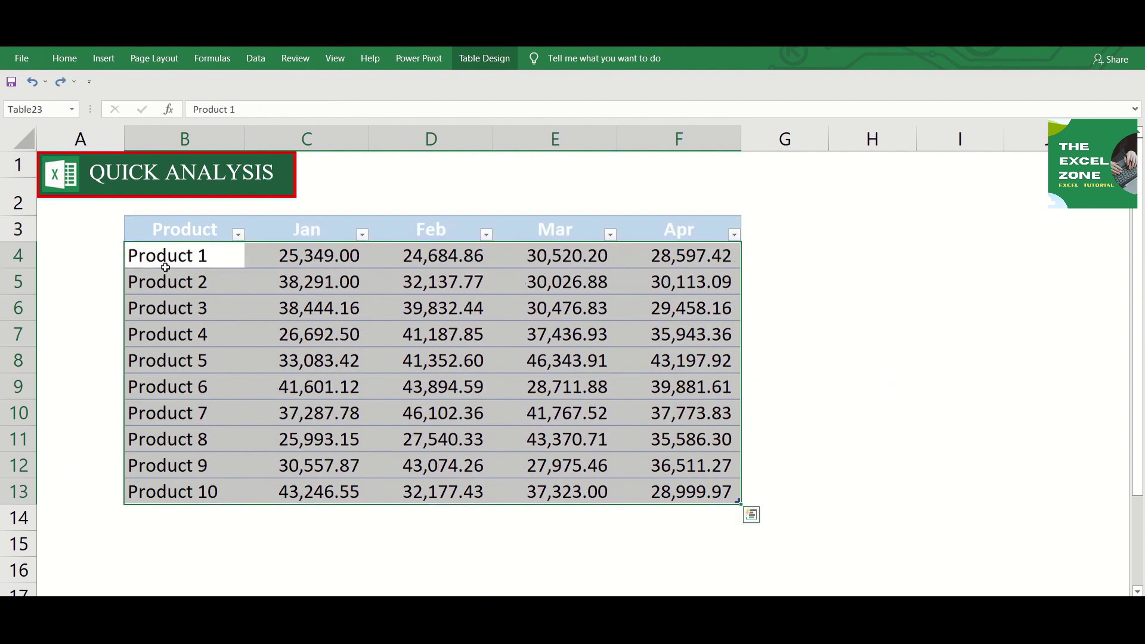
{"action": "left_click", "coordinate": [239, 234]}
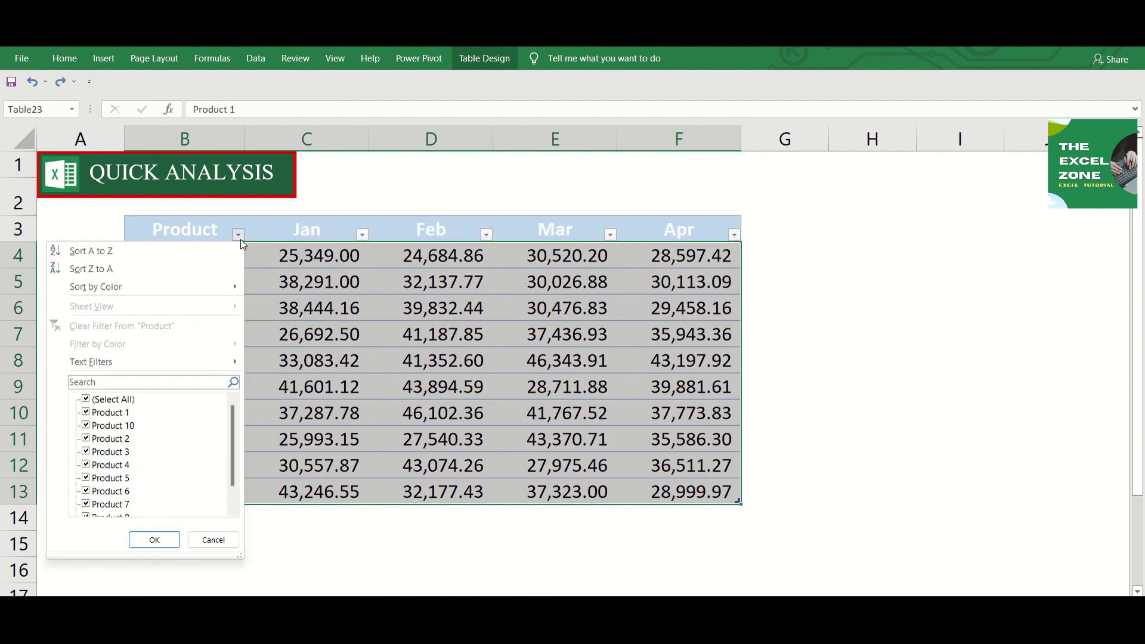
{"action": "left_click", "coordinate": [123, 401]}
{"action": "left_click", "coordinate": [115, 414]}
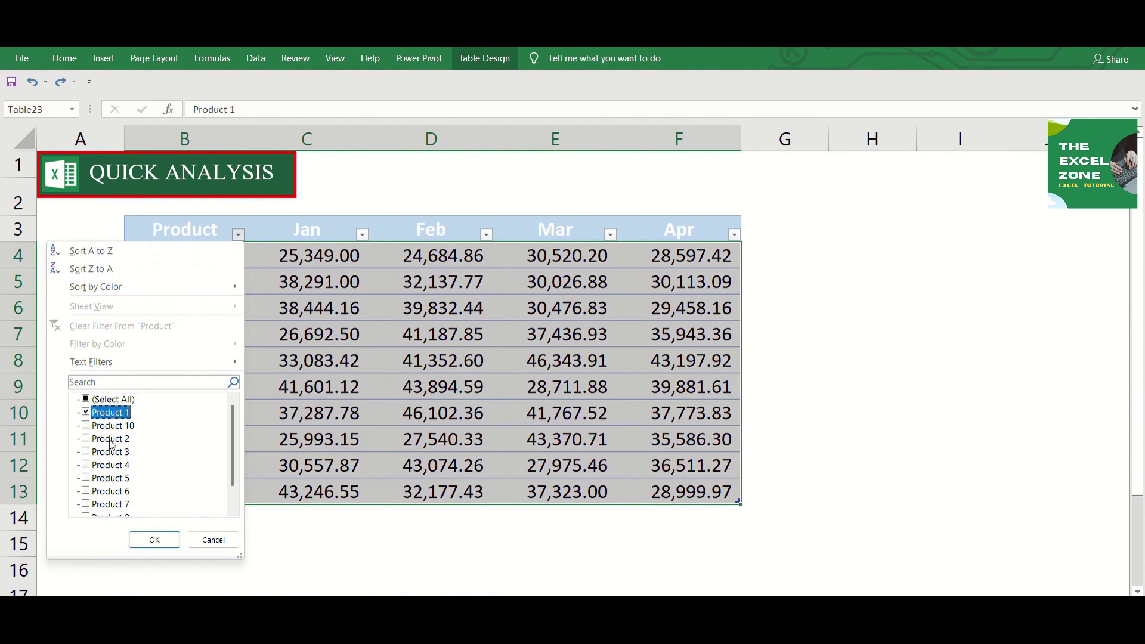
{"action": "left_click", "coordinate": [110, 439]}
{"action": "key", "text": "Return"}
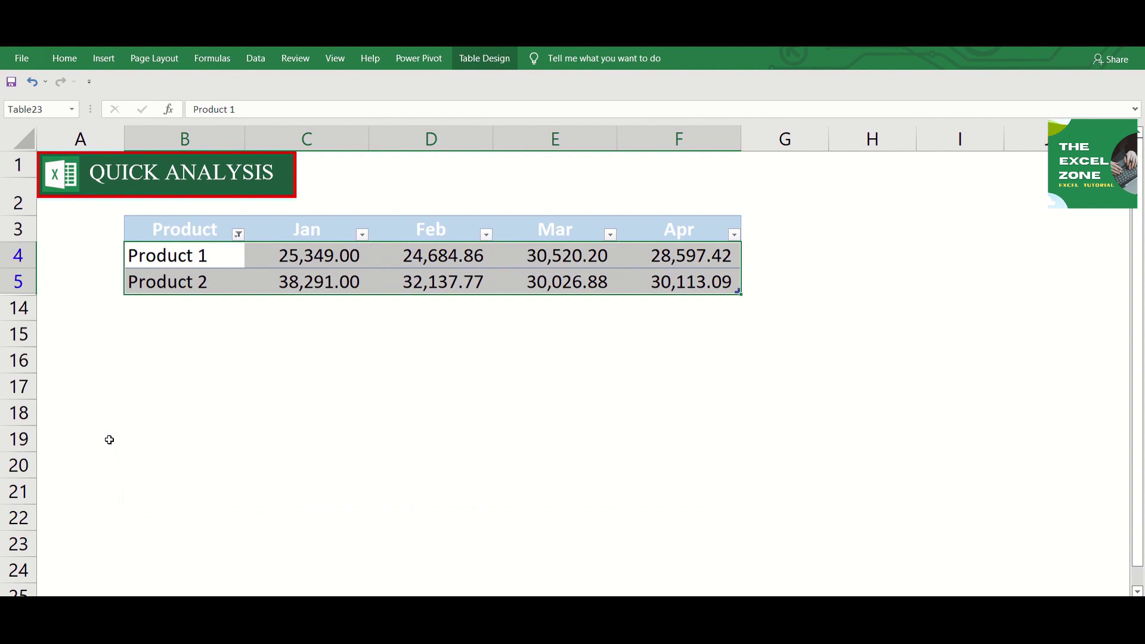
{"action": "key", "text": "ctrl+z"}
{"action": "key", "text": "ctrl+z"}
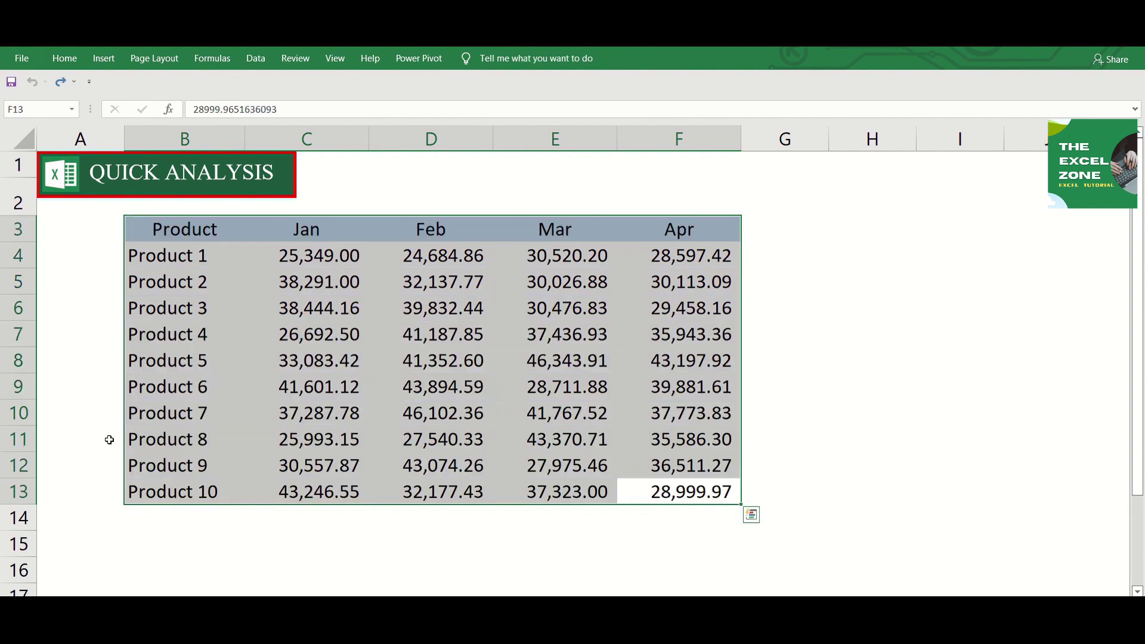
{"action": "key", "text": "ctrl+q"}
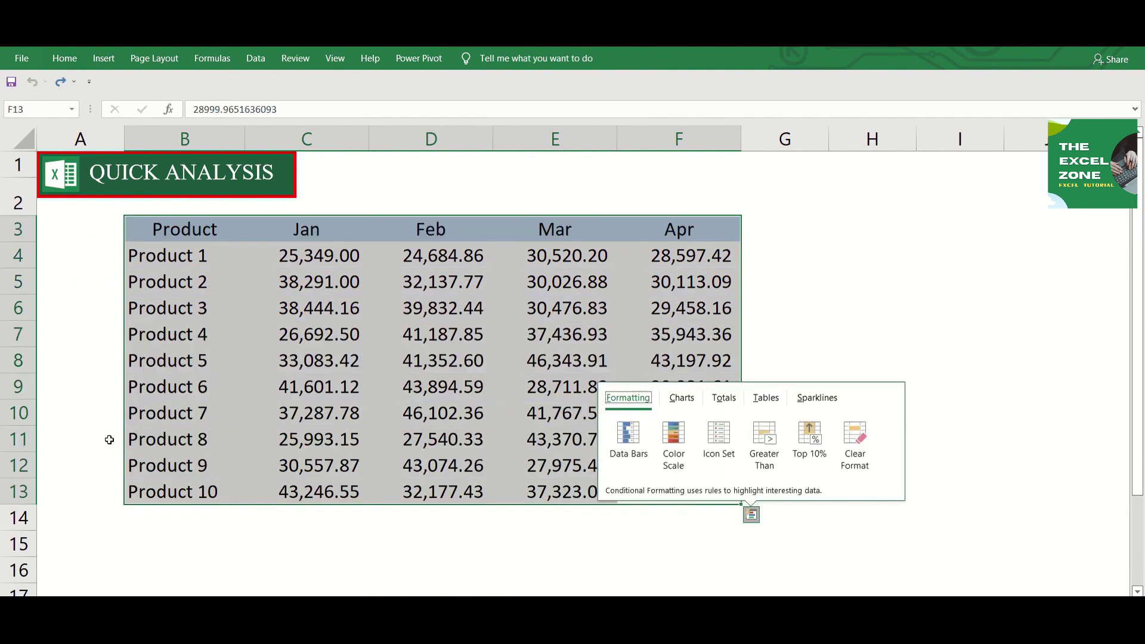
{"action": "left_click", "coordinate": [769, 401]}
Step: Create a blank PivotTable on a new sheet with Product rows and Sum of Jan values
{"action": "left_click", "coordinate": [675, 442]}
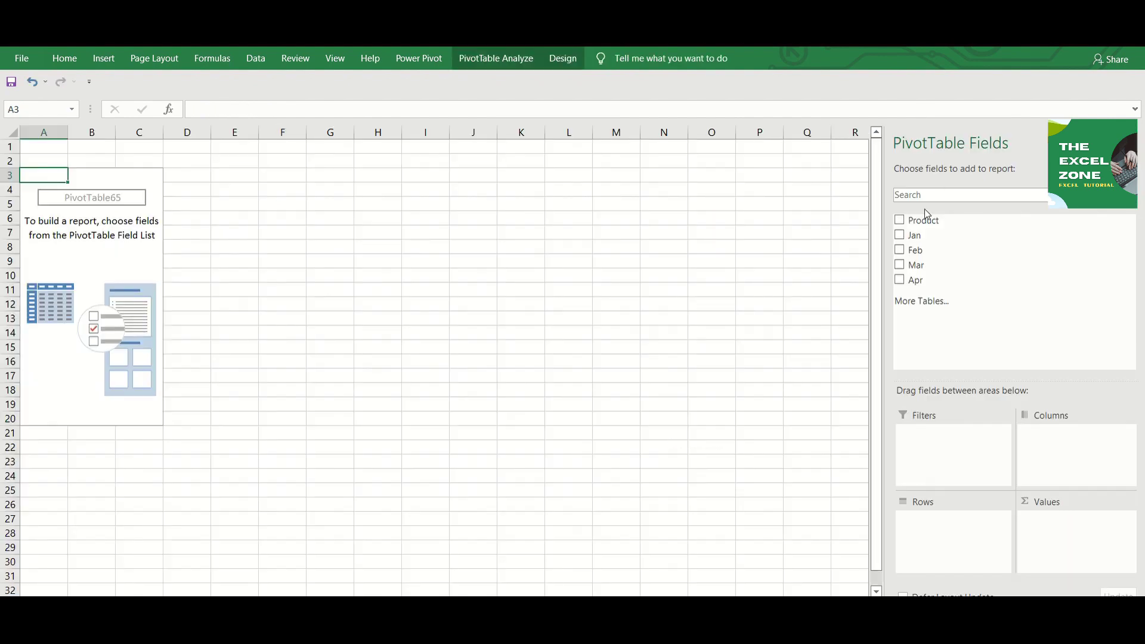
{"action": "left_click", "coordinate": [901, 221]}
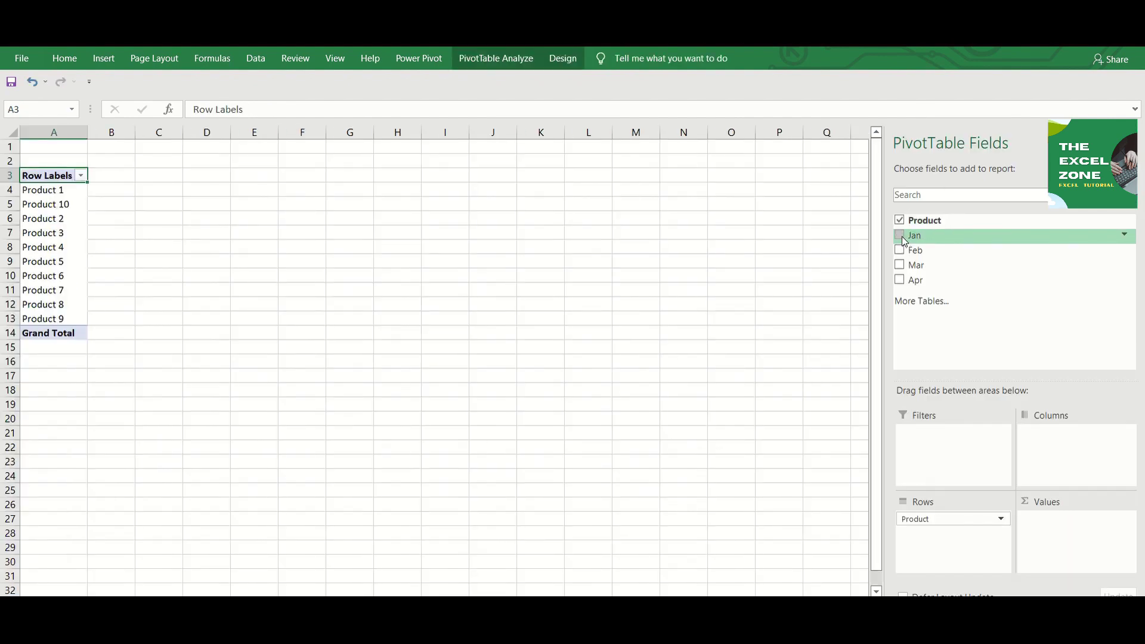
{"action": "left_click", "coordinate": [901, 237]}
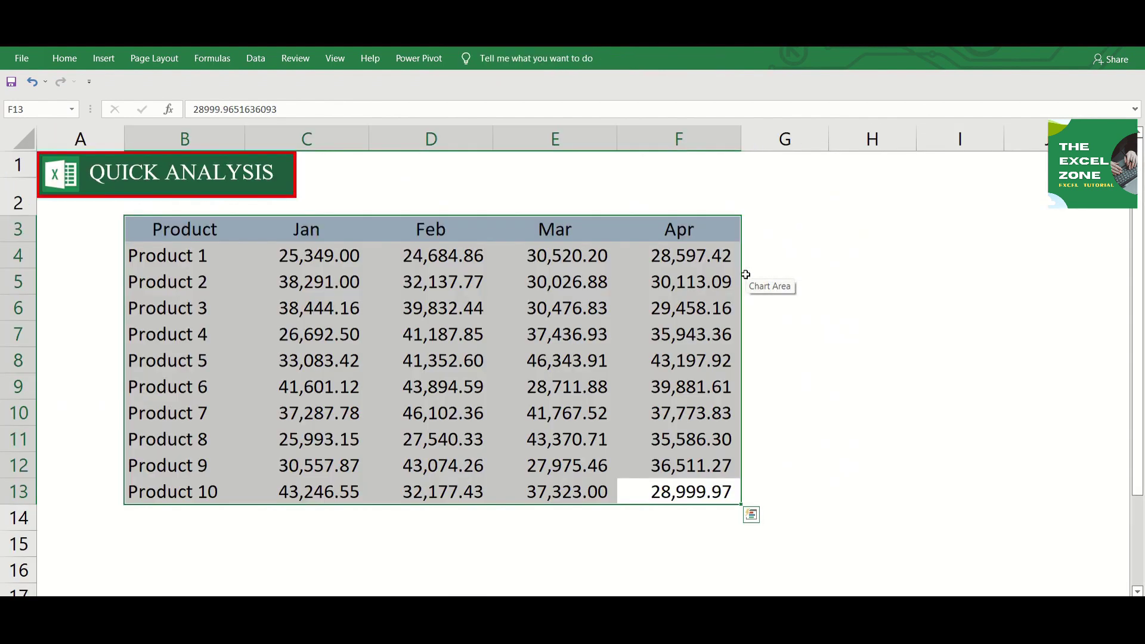
{"action": "key", "text": "ctrl+q"}
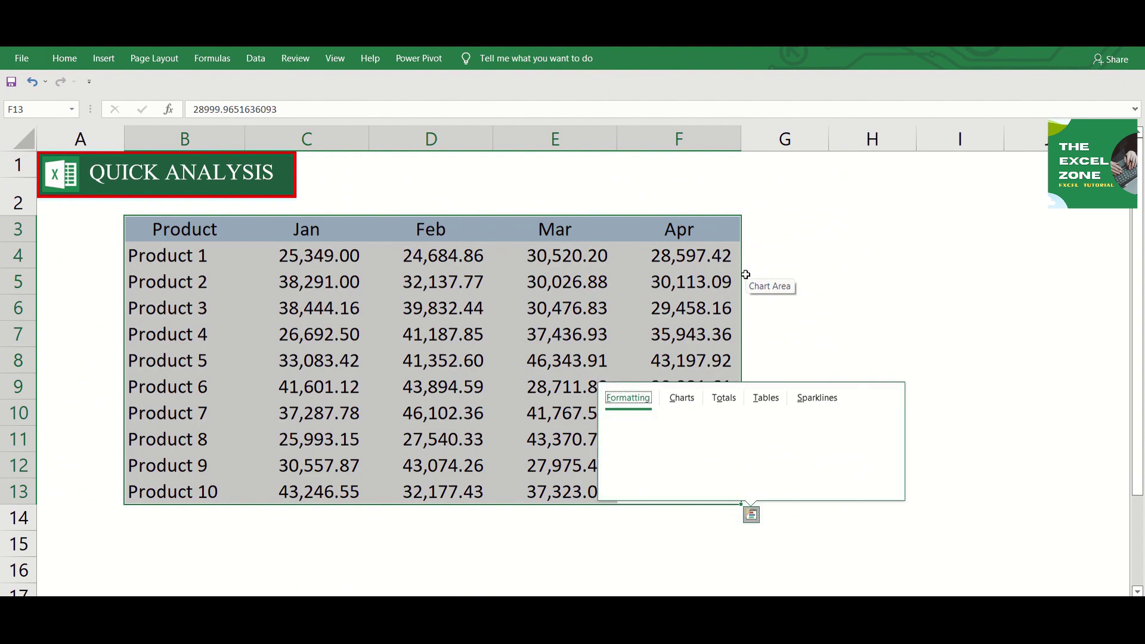
{"action": "left_click", "coordinate": [821, 398]}
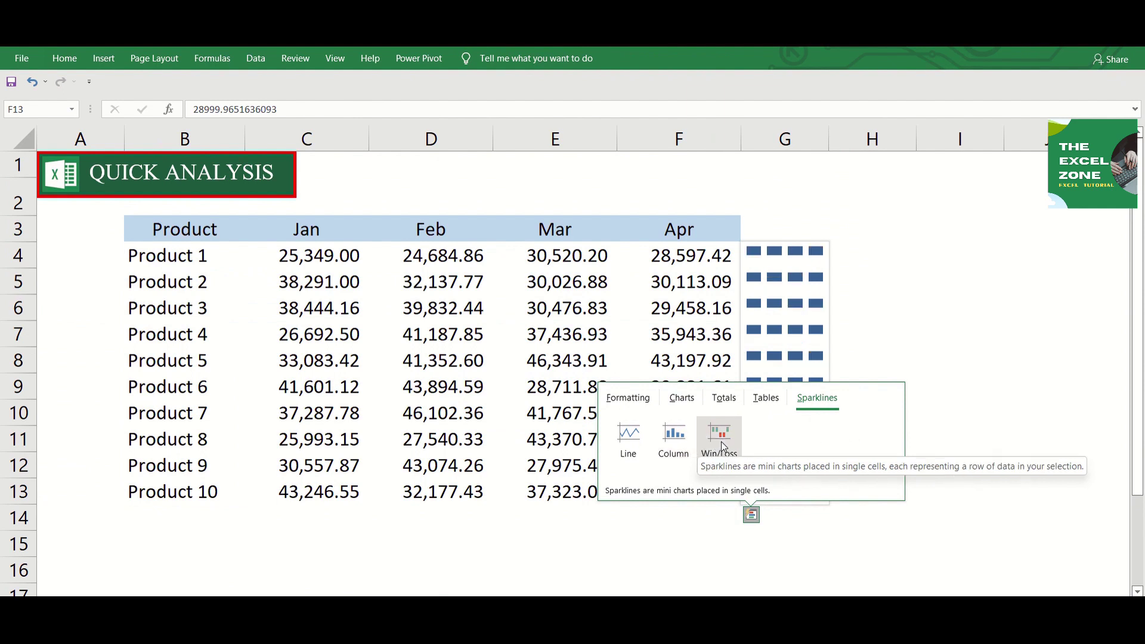
{"action": "left_click", "coordinate": [674, 440]}
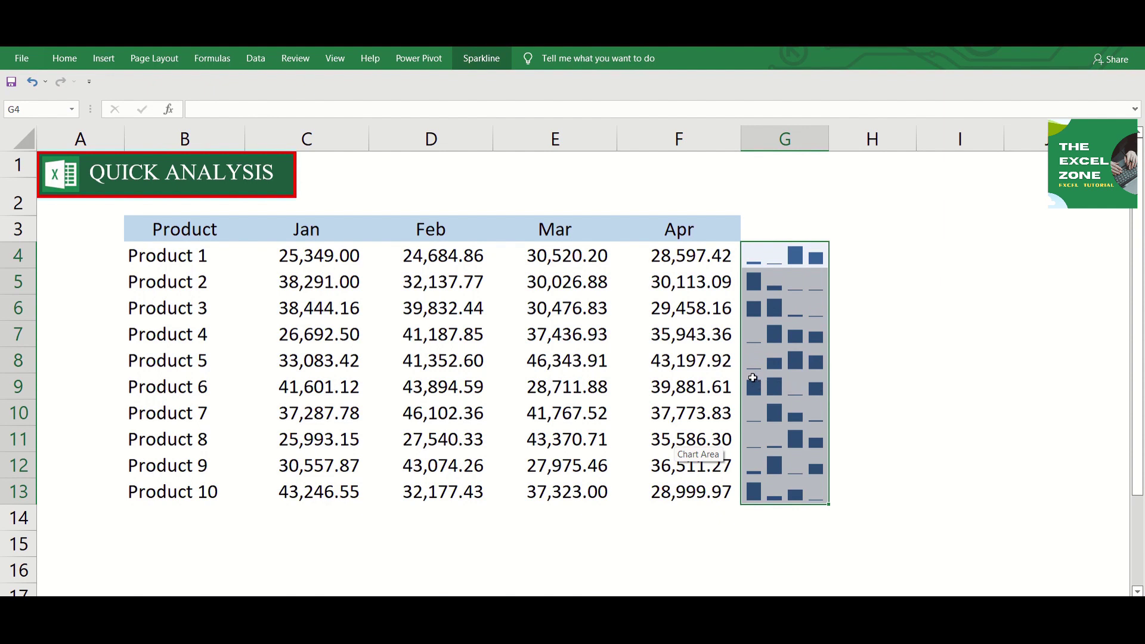
{"action": "left_click", "coordinate": [479, 60]}
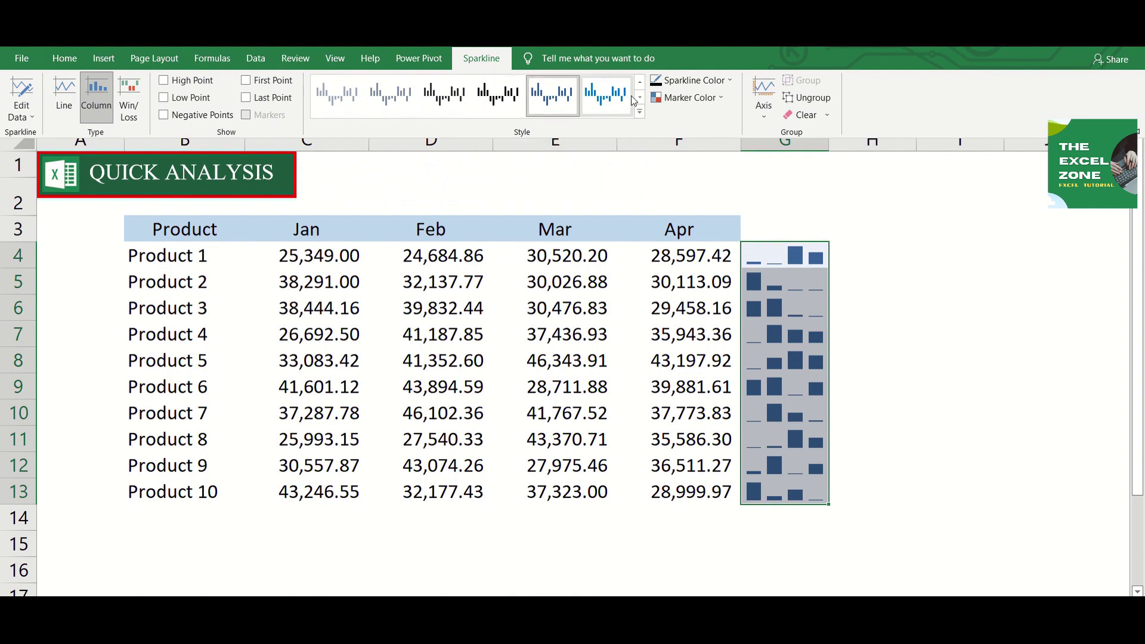
{"action": "left_click", "coordinate": [811, 116]}
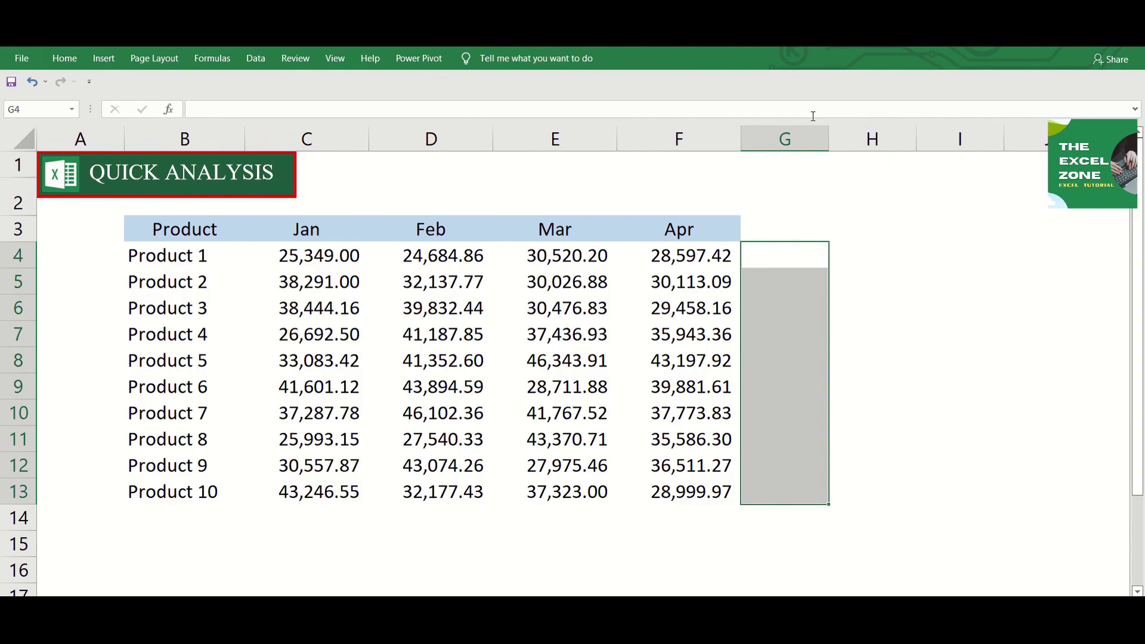